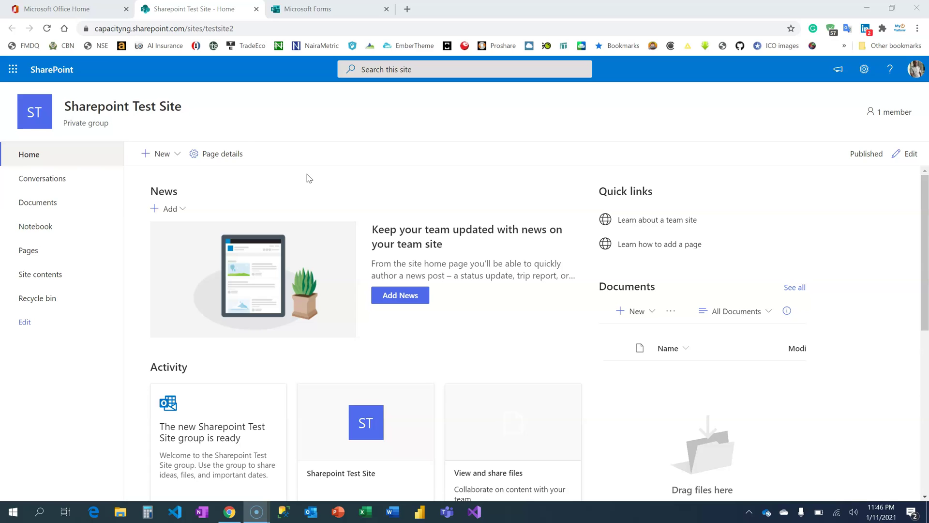
Dismiss SharePoint's New menu and bring up the Vacation Decision form showing its 4 responses.
click(172, 154)
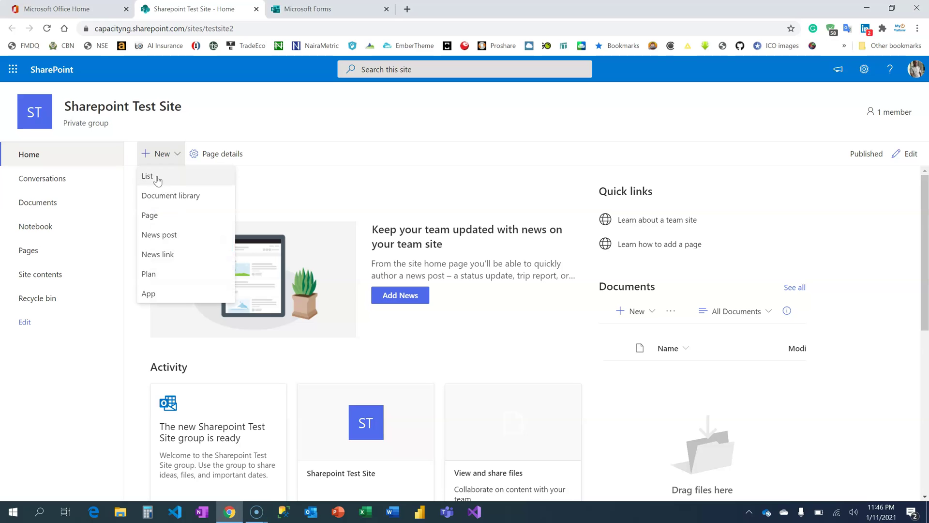
click(73, 9)
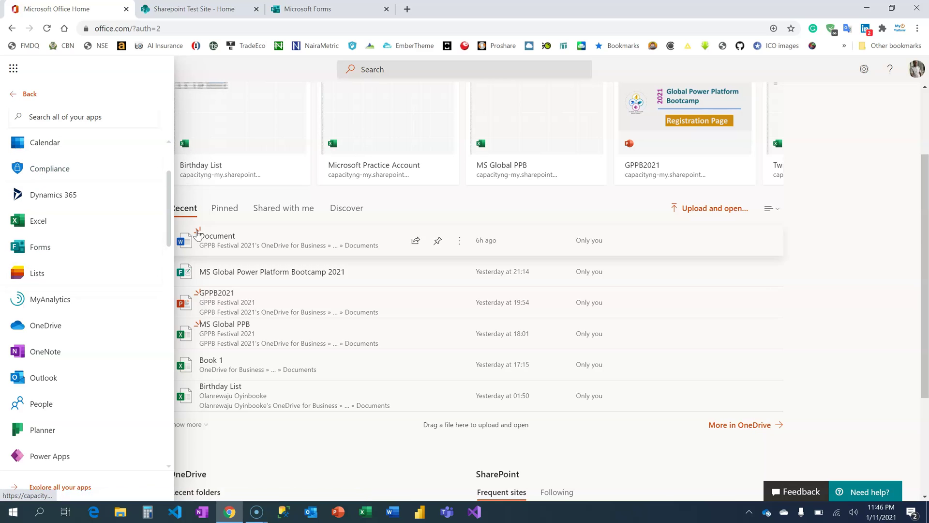
click(193, 9)
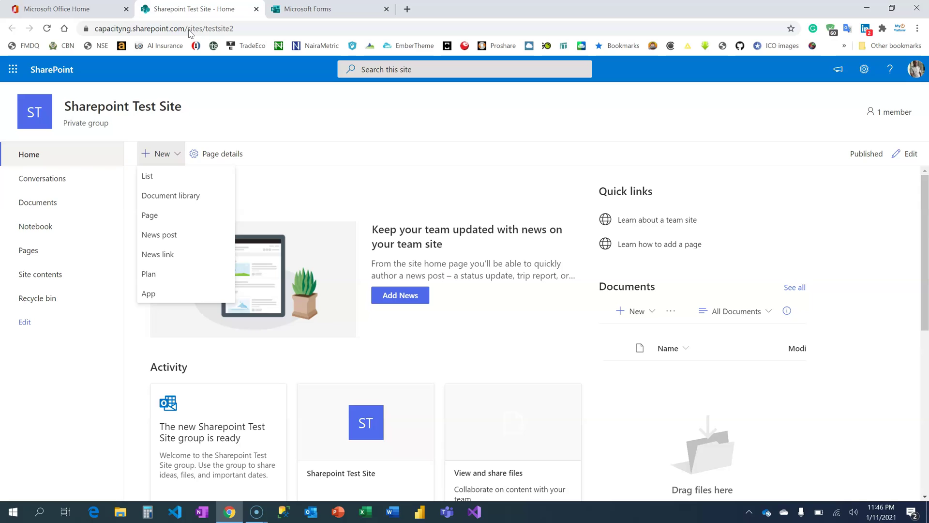
click(310, 186)
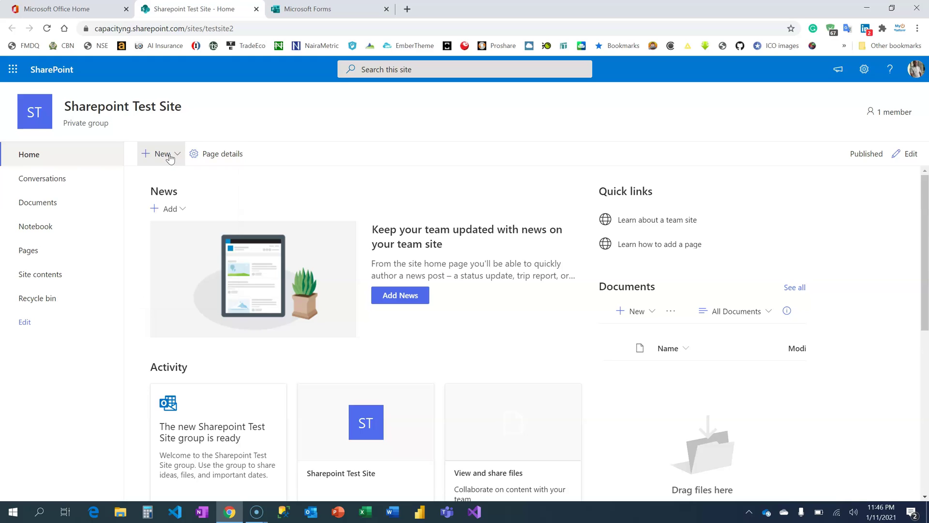
click(307, 9)
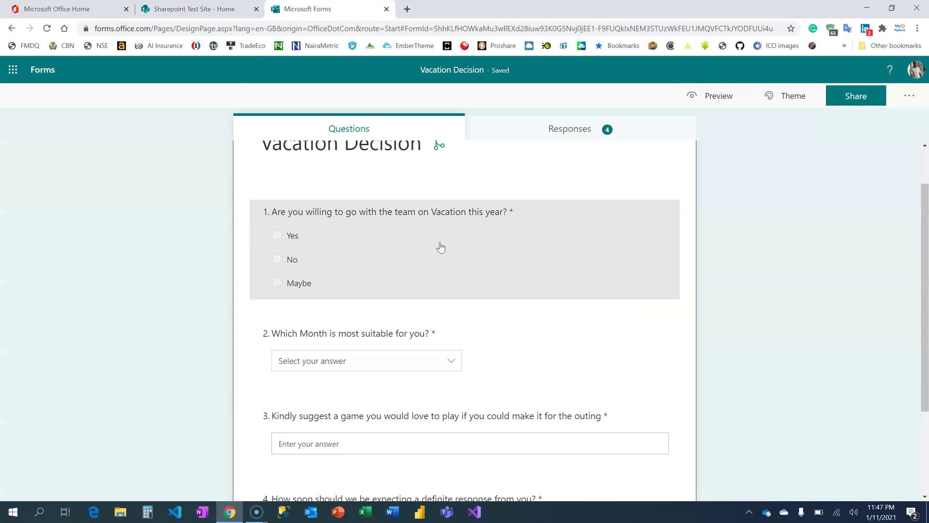
scroll(450, 240, up, 1)
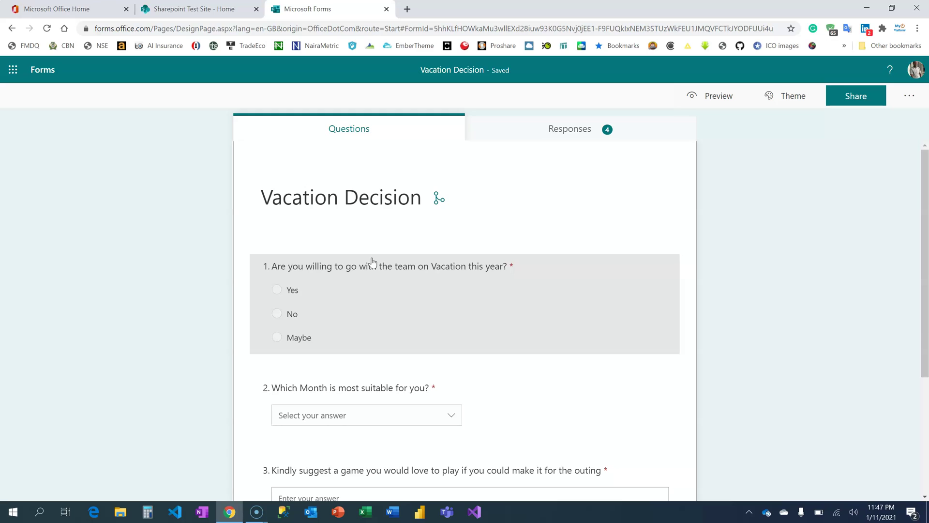
scroll(375, 262, down, 2)
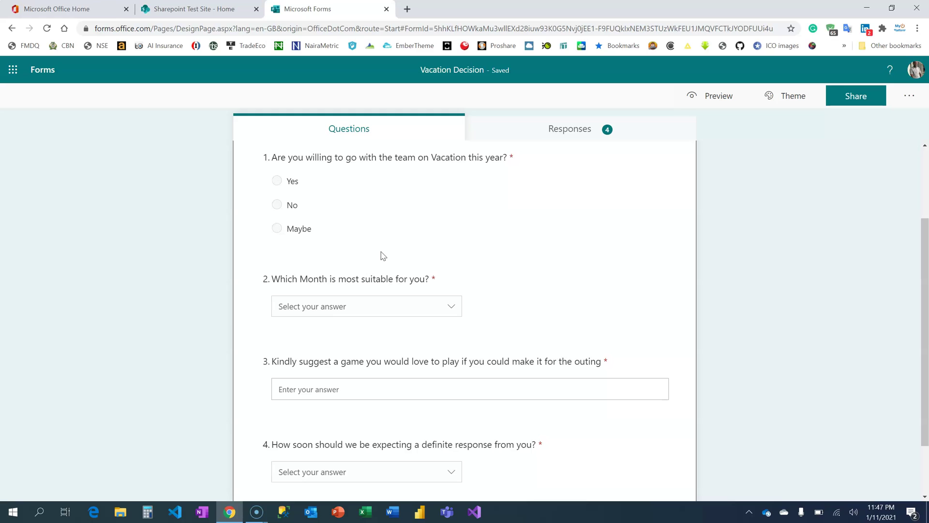
Create a blank list named 'Vacation Decision' on the SharePoint test site.
click(191, 10)
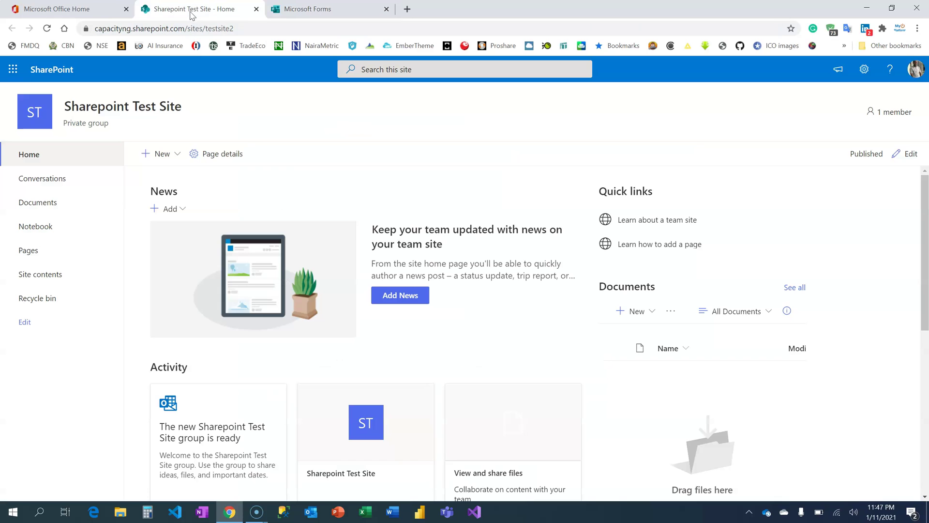
click(177, 154)
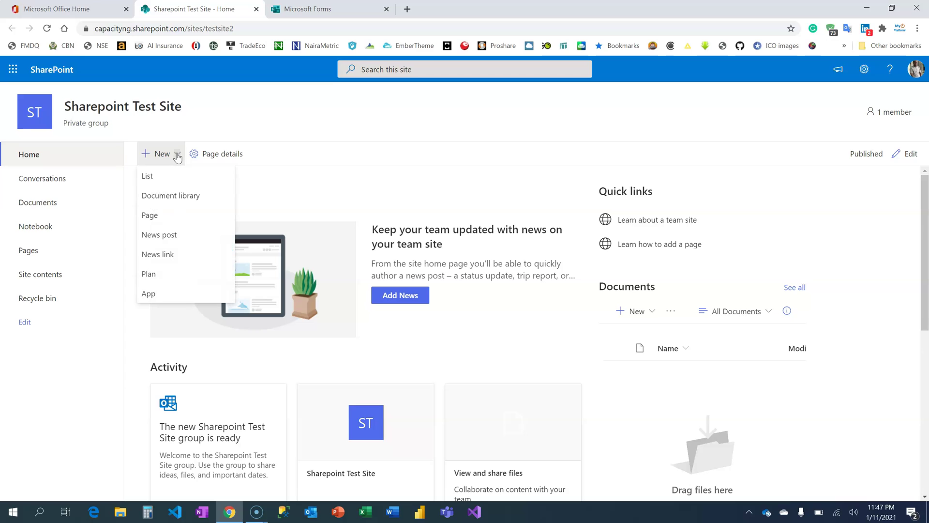
click(155, 178)
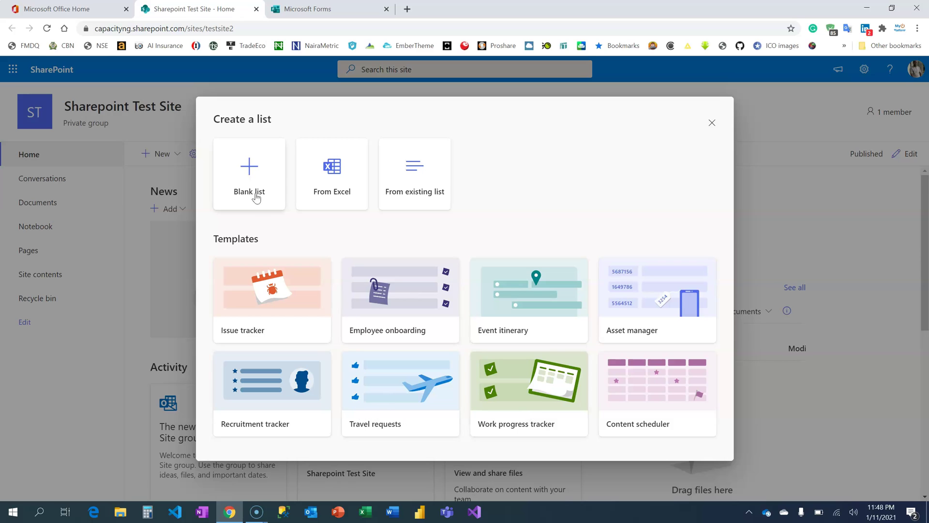
click(245, 175)
click(388, 219)
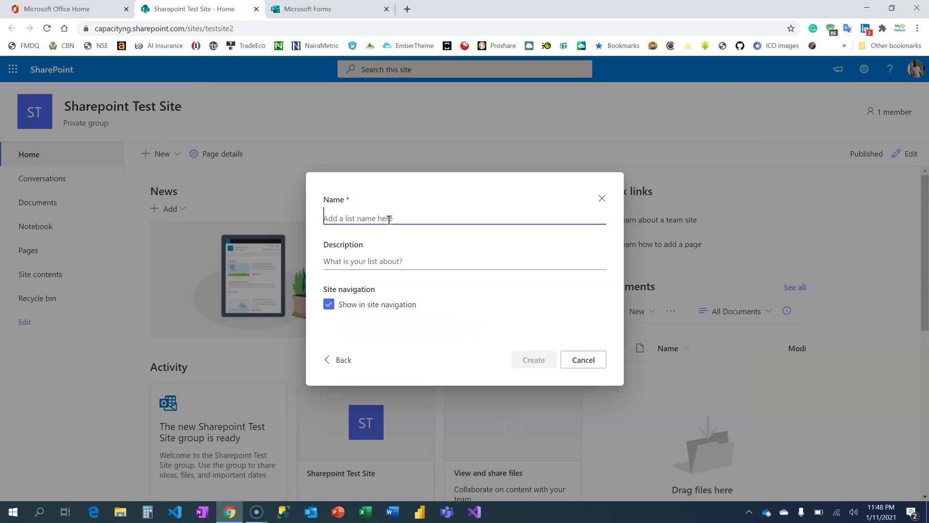
text(Vacat)
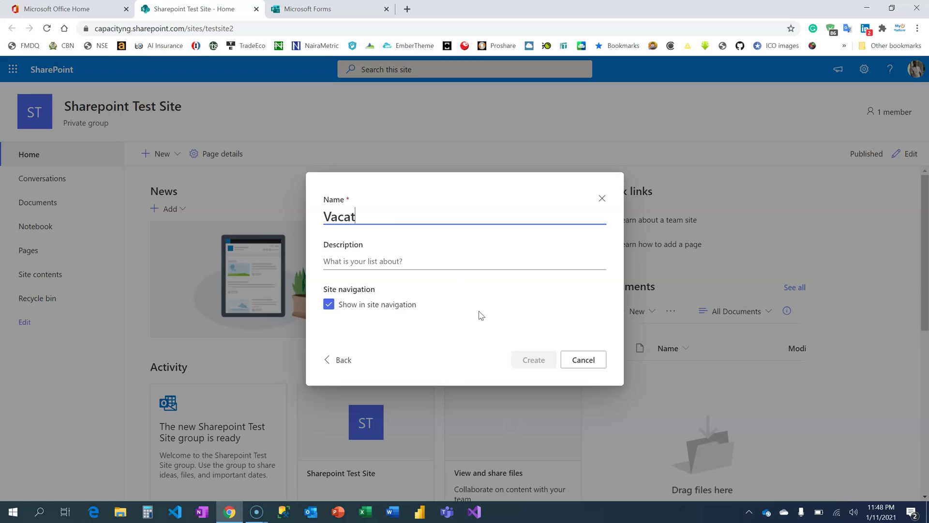
text(ion Decision)
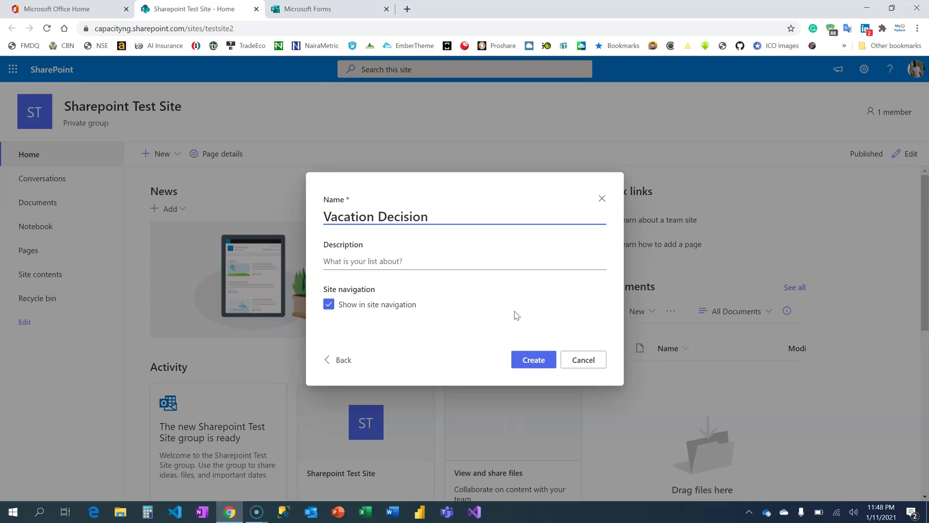
click(534, 363)
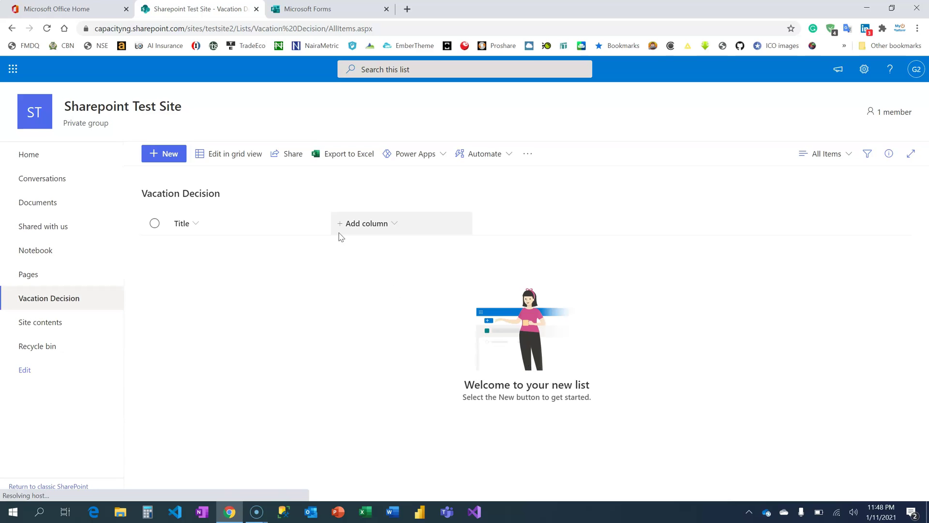
Narrow the list's Title column and review the Vacation Decision form's questions.
drag(331, 224, 224, 236)
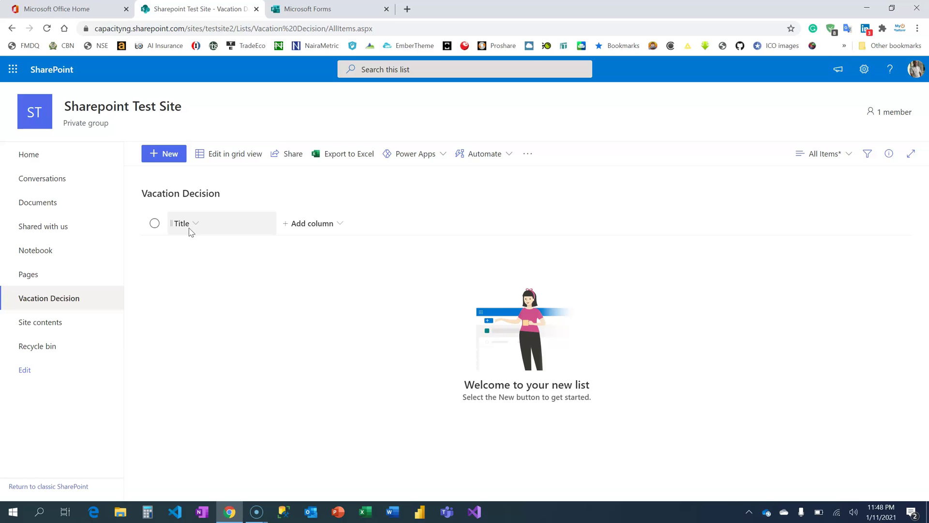
click(293, 9)
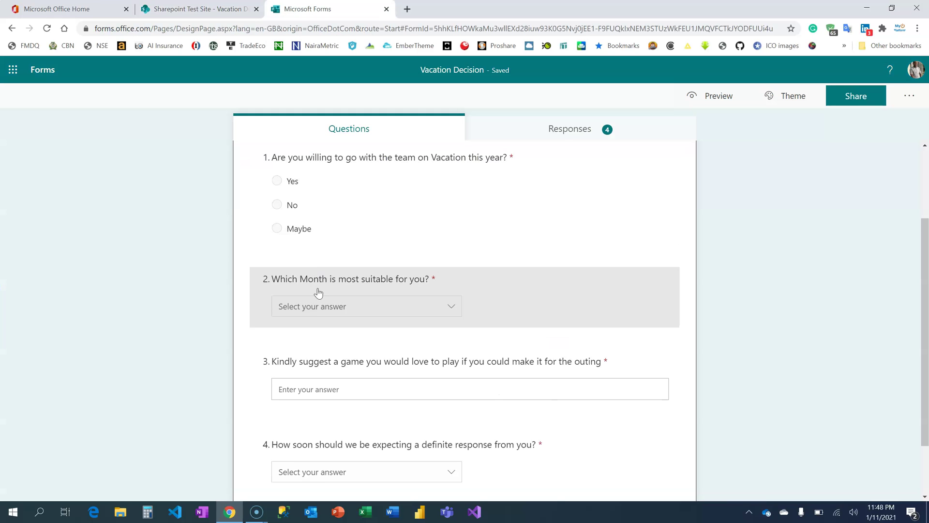
scroll(318, 295, down, 2)
scroll(318, 295, up, 4)
click(170, 10)
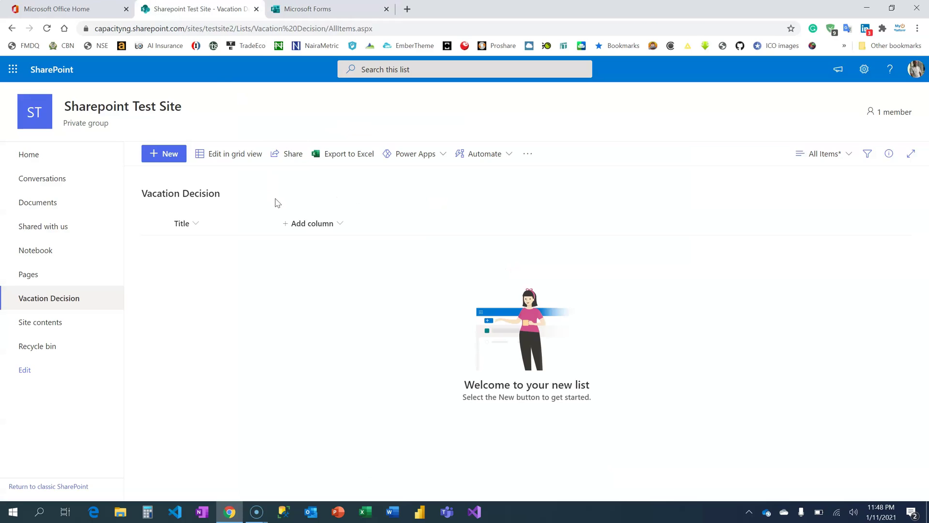
Add a single-line text column named 'Employee Name'.
click(338, 224)
click(334, 246)
text(Empl)
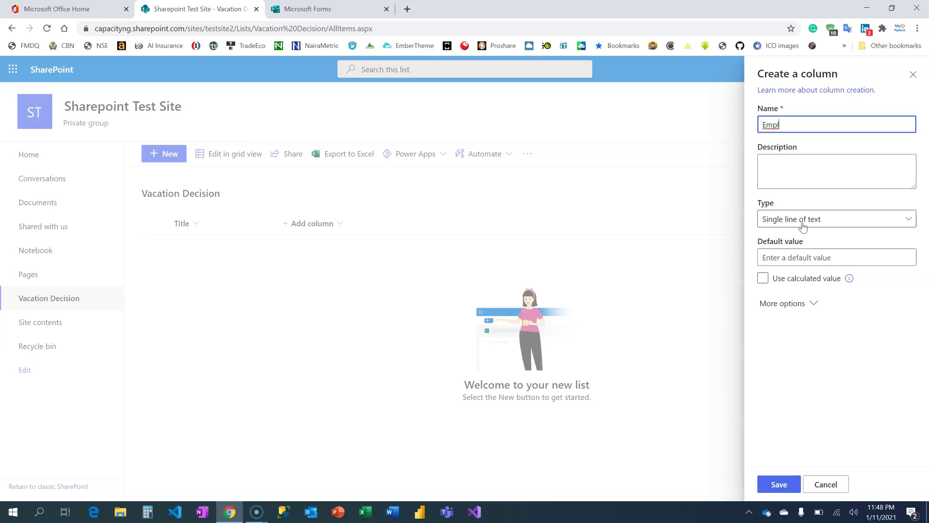
text(oyee Name)
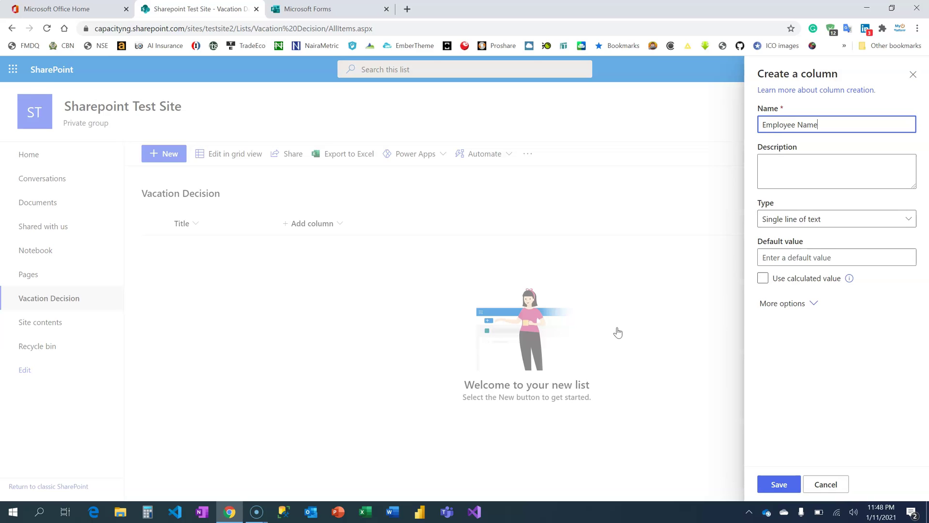
click(779, 484)
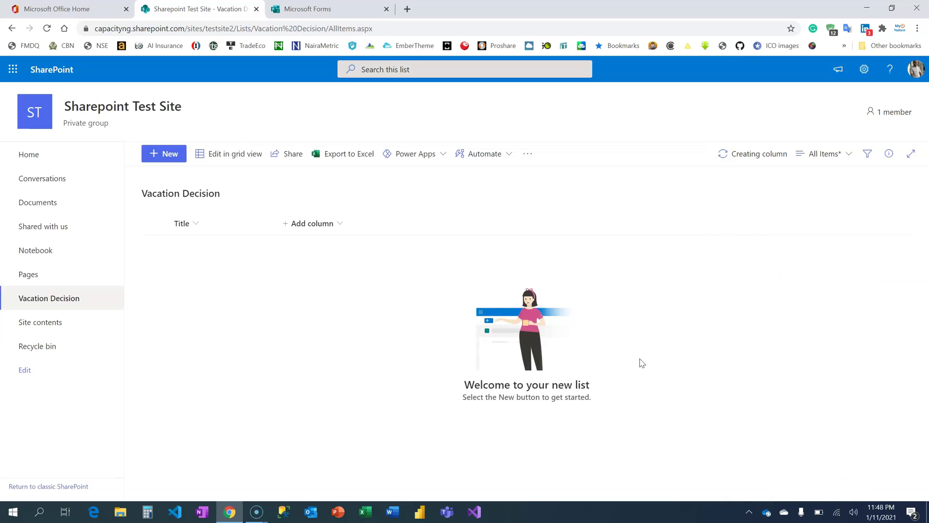
Add a single-line text column named 'Employee Email'.
click(398, 224)
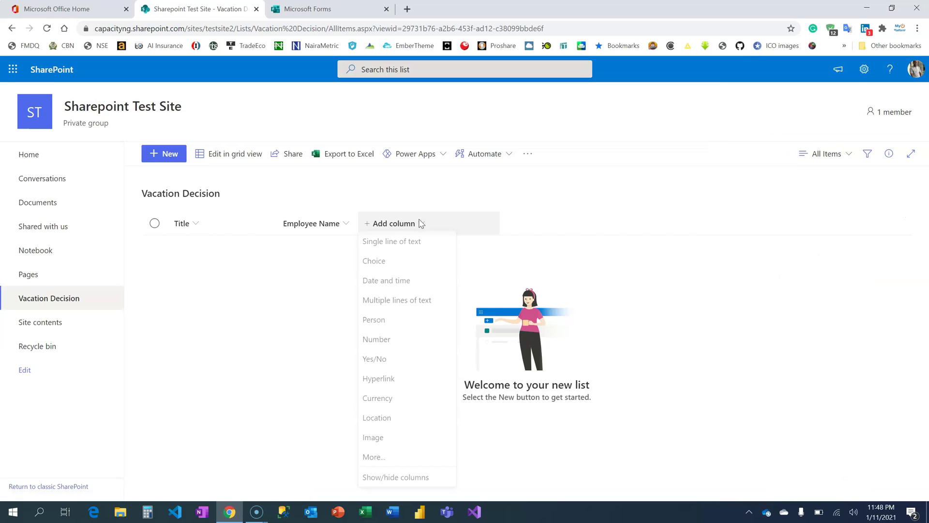
click(404, 245)
text(Employee)
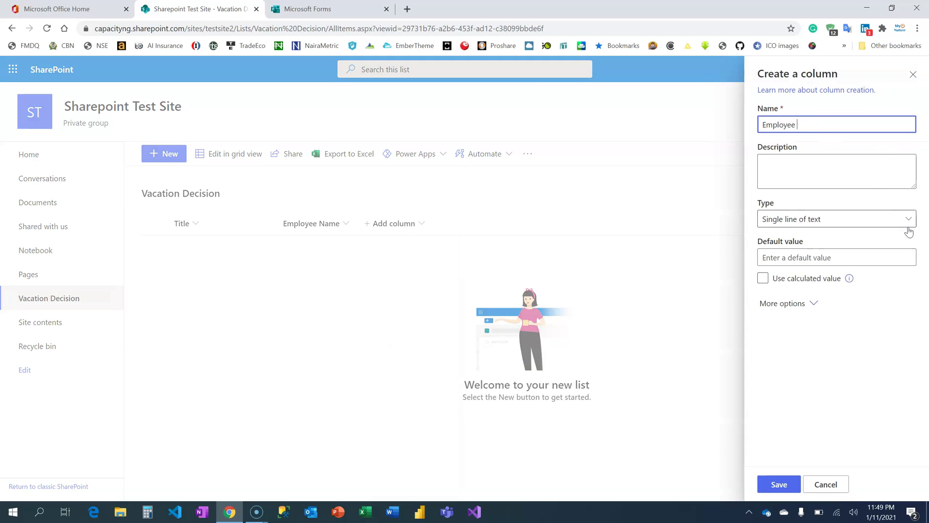
text( Email)
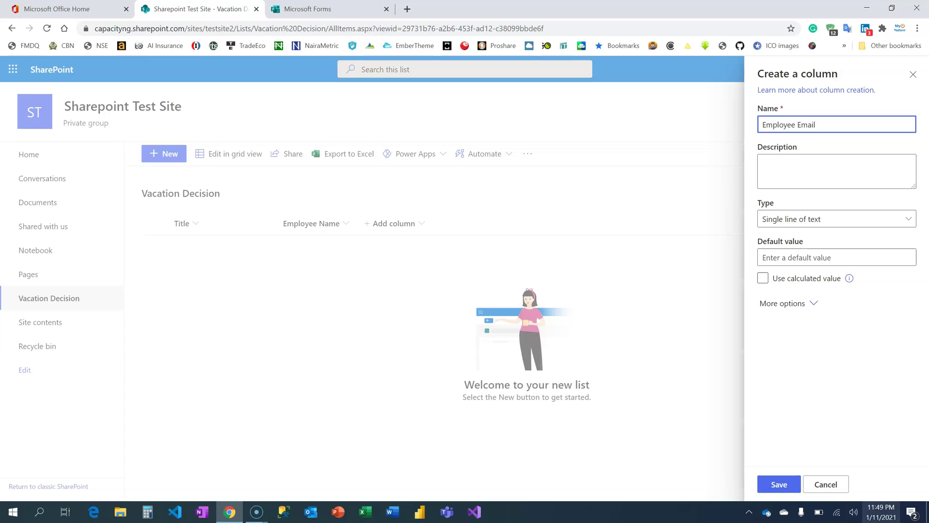
click(777, 484)
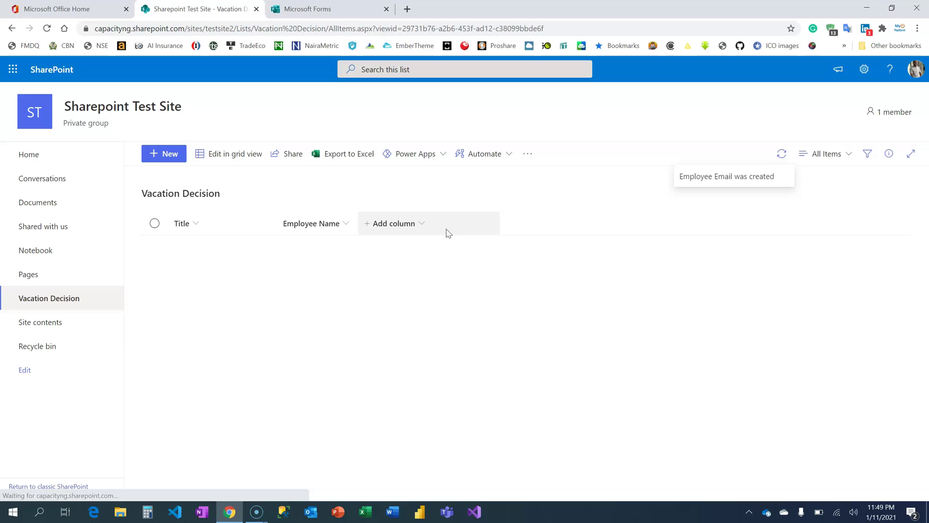
Add a 'Submission Time' date-and-time column with Include Time turned on.
click(487, 225)
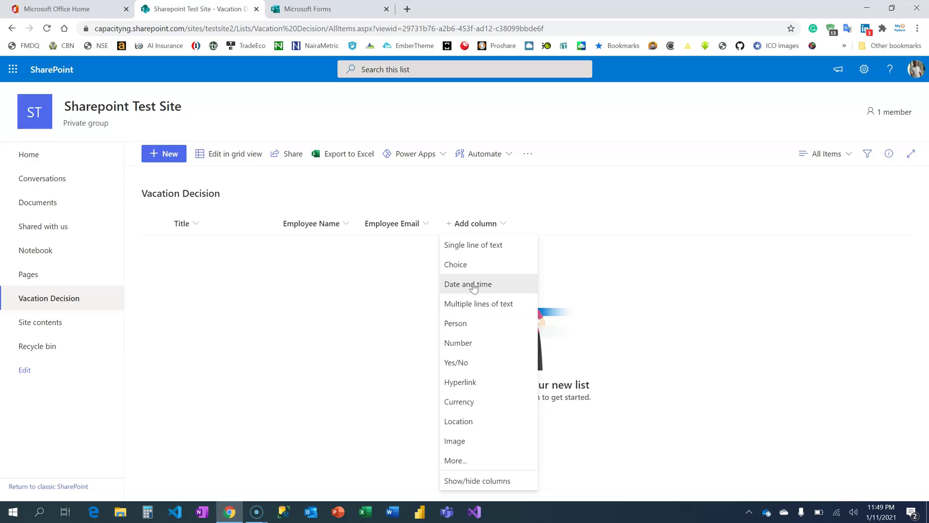
click(474, 288)
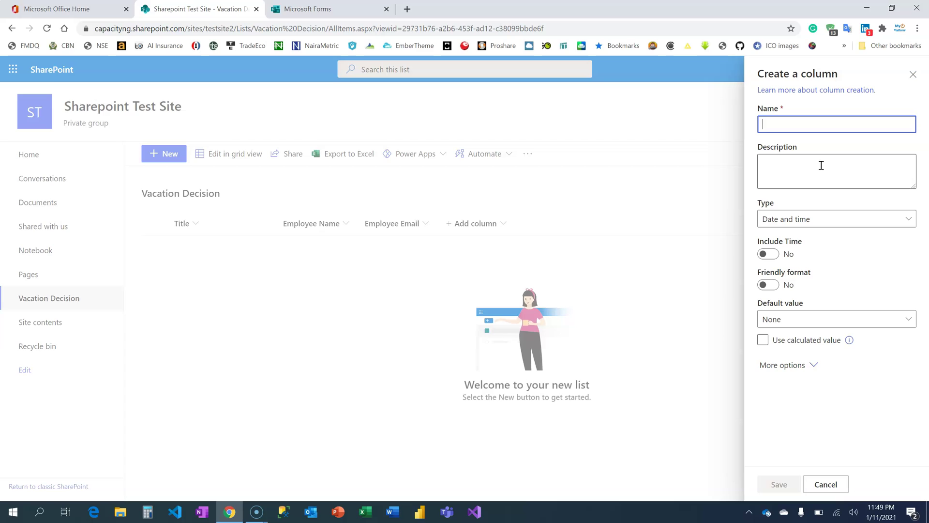
text(Submissio)
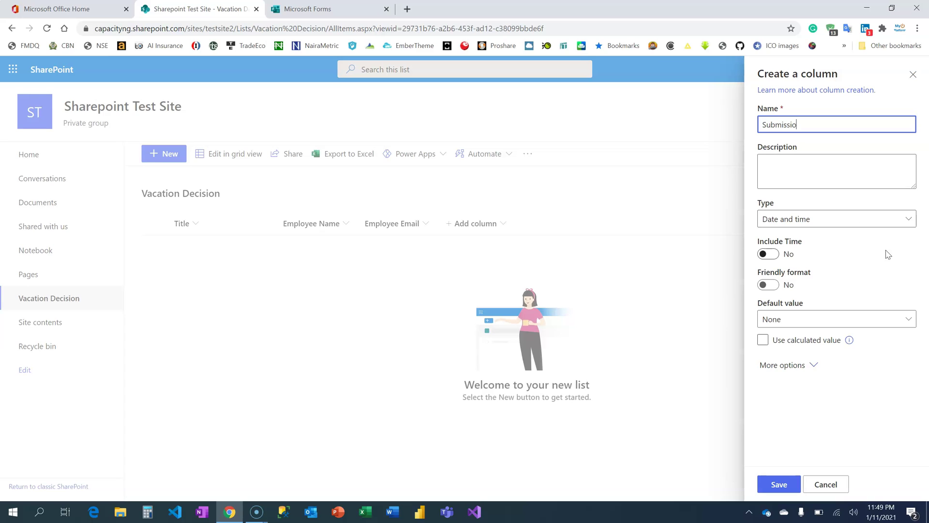
text(n Time)
click(770, 254)
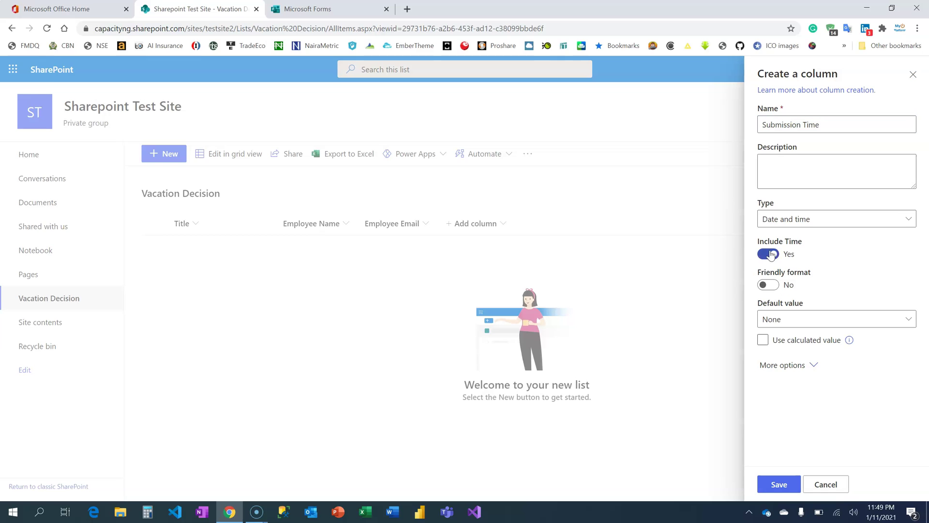
click(782, 485)
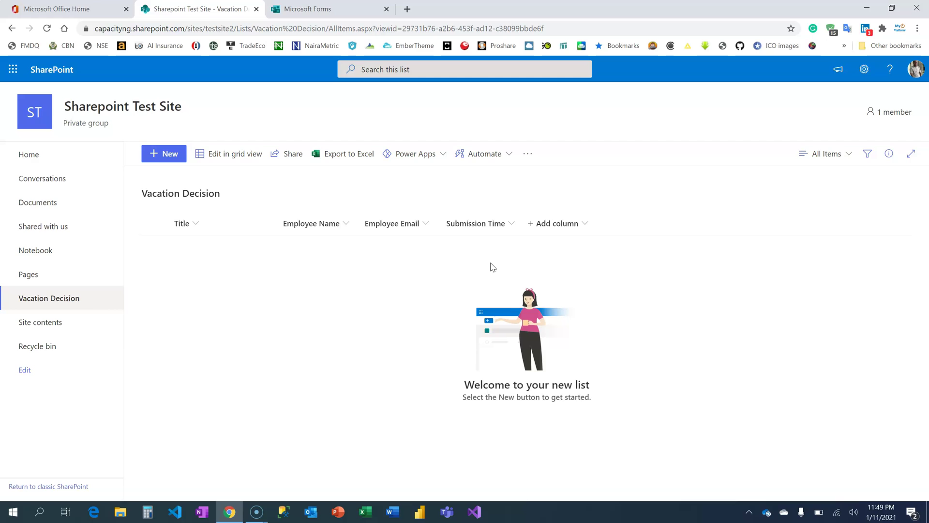
click(322, 9)
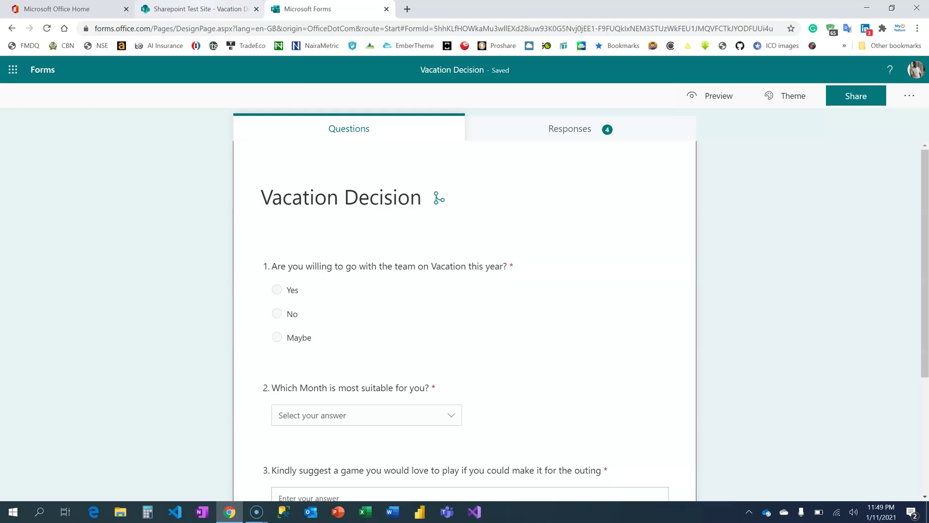
key(ctrl+shift+Tab)
Add a single-line text column 'Willing to Go' described by the form's question 1 text.
click(562, 224)
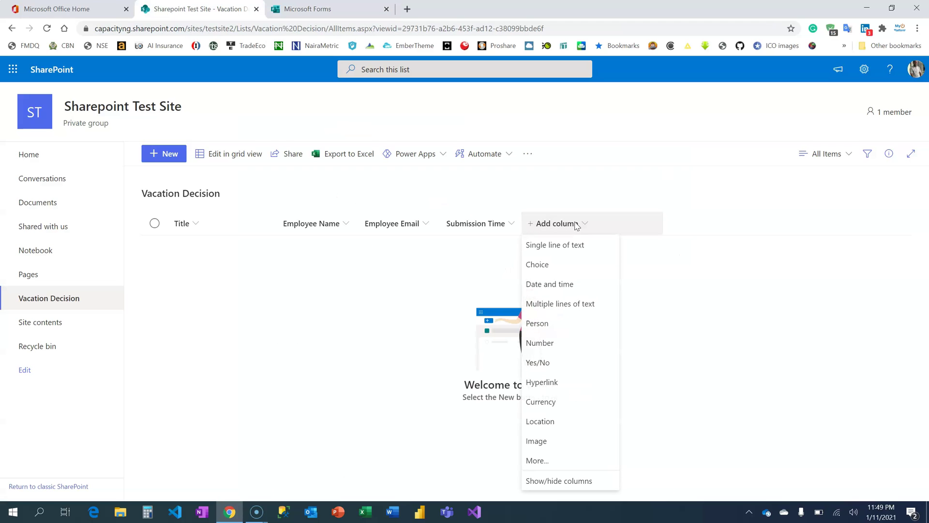
click(568, 248)
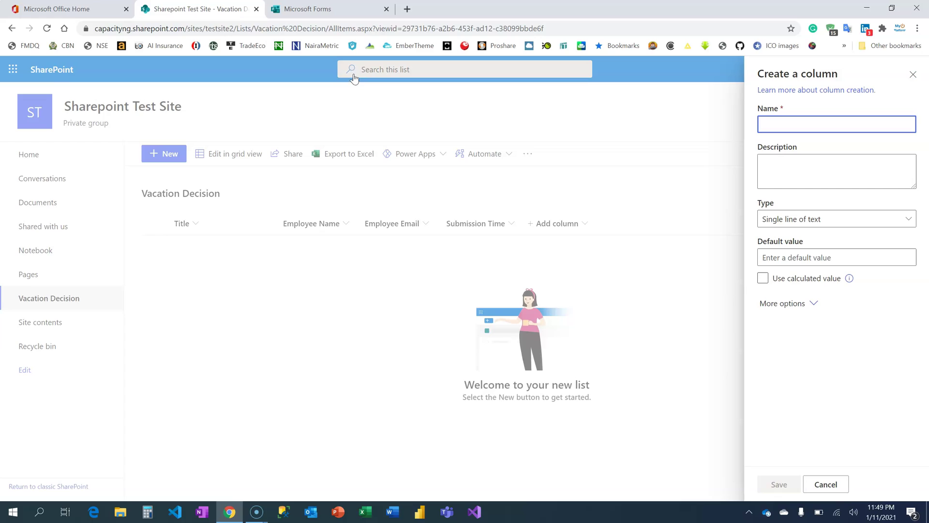
click(314, 10)
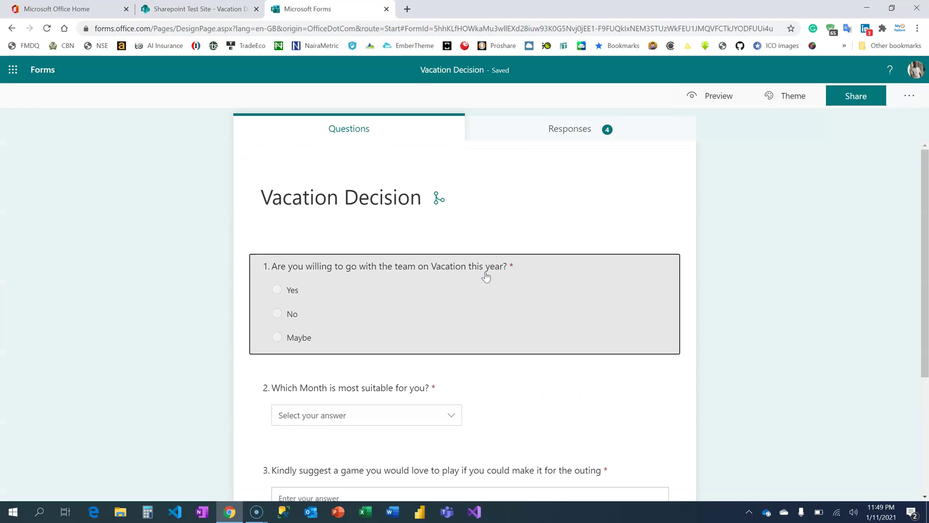
click(486, 272)
key(ctrl+c)
drag(322, 274, 320, 274)
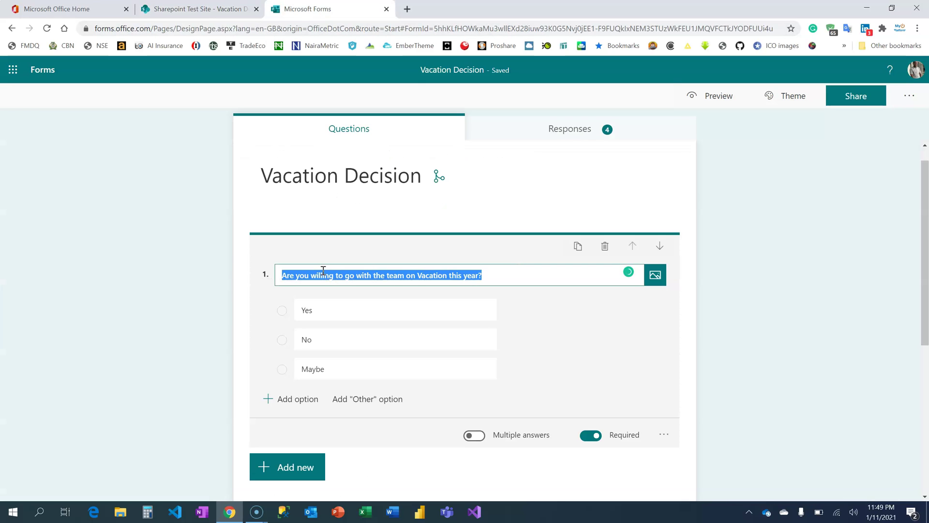
click(198, 9)
click(793, 168)
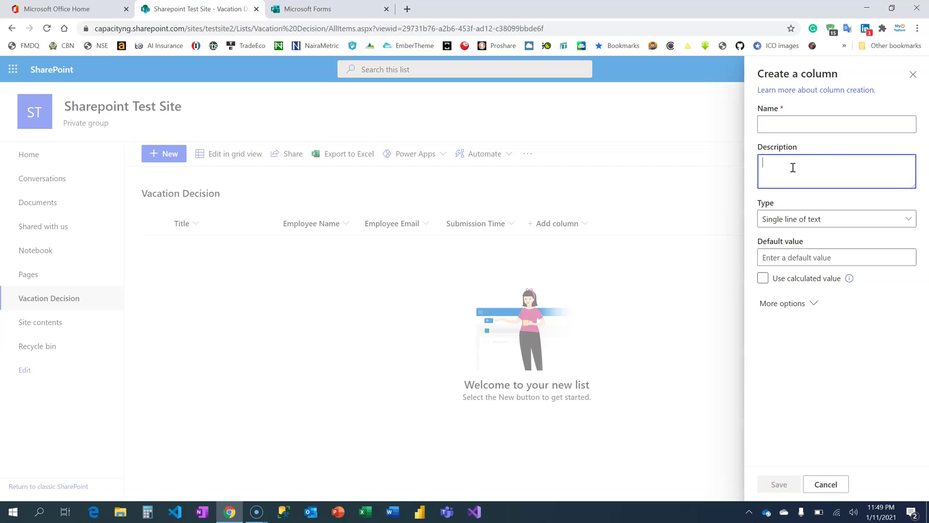
key(ctrl+v)
click(772, 124)
text(W)
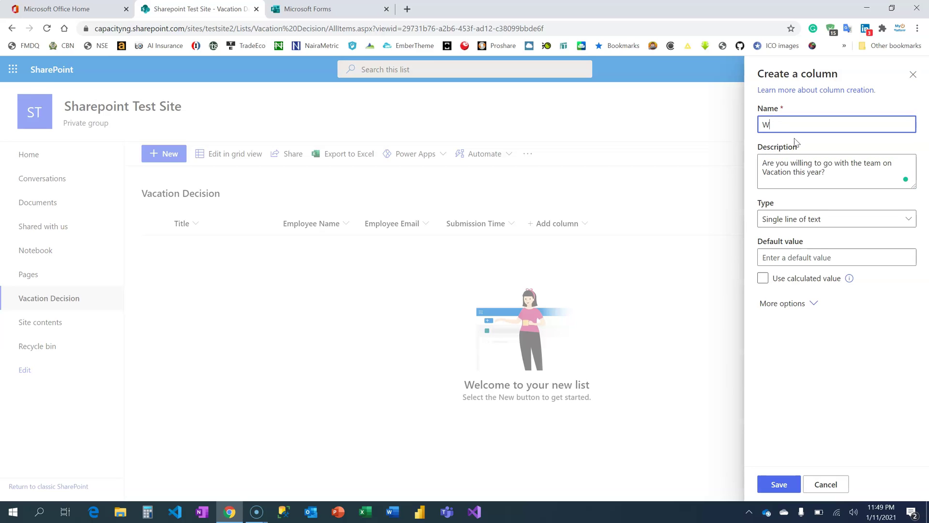
text(illing to Go)
click(779, 484)
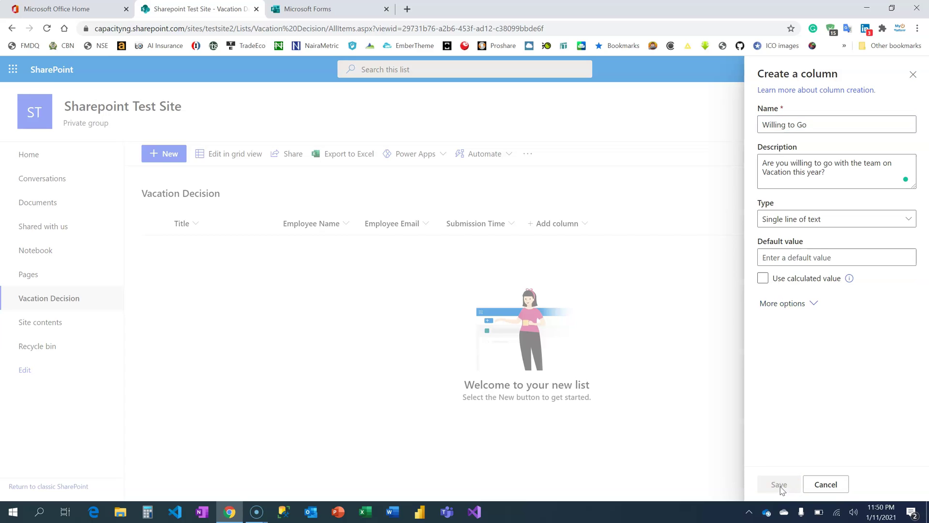
Add text column 'MonthSuitable' described as 'Which Month is most suitable for you?' from question 2.
click(308, 8)
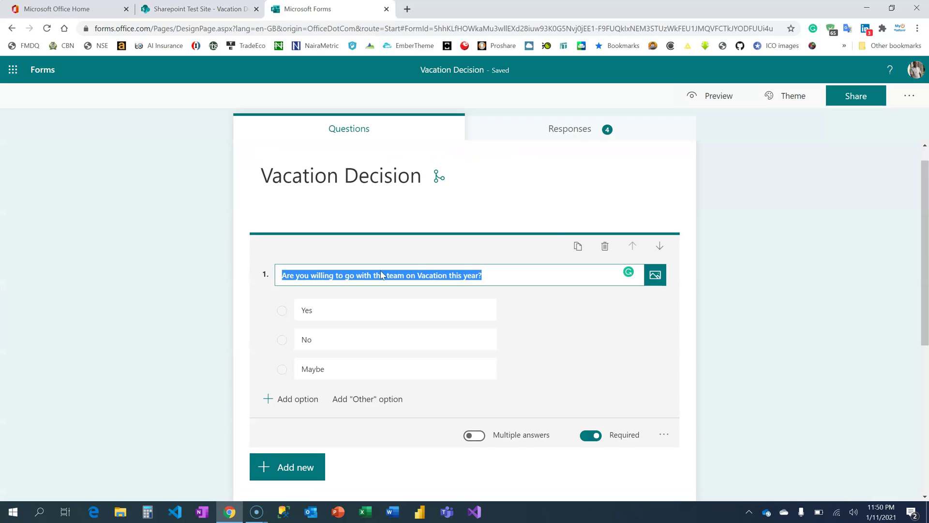
scroll(396, 348, down, 1)
click(400, 374)
key(ctrl+c)
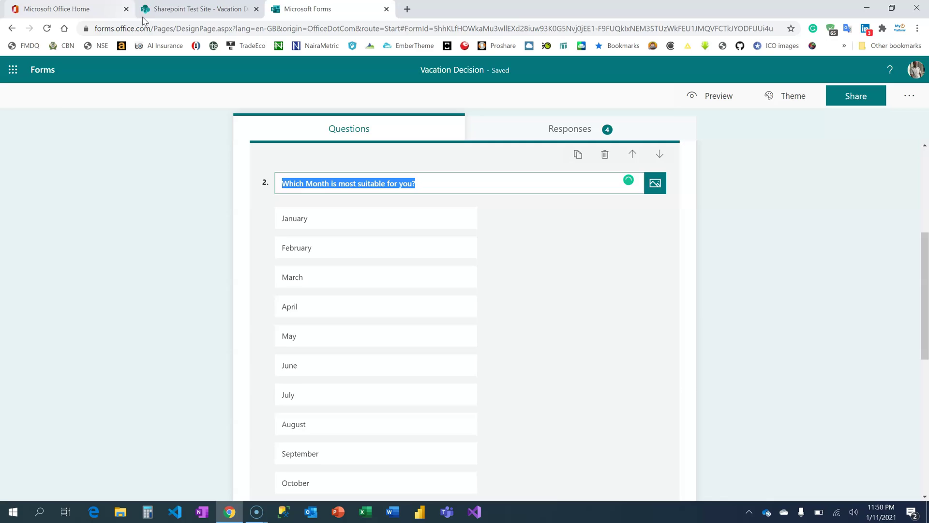
click(199, 8)
click(657, 224)
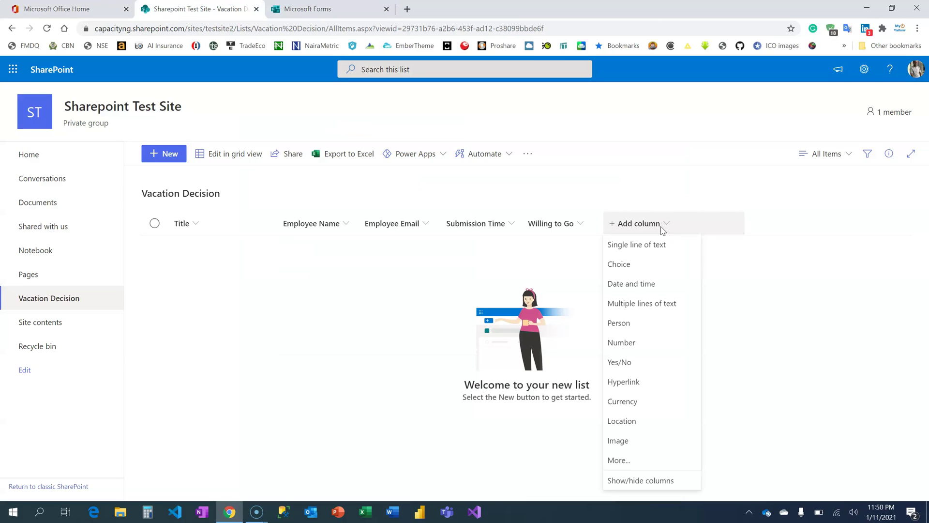
click(646, 249)
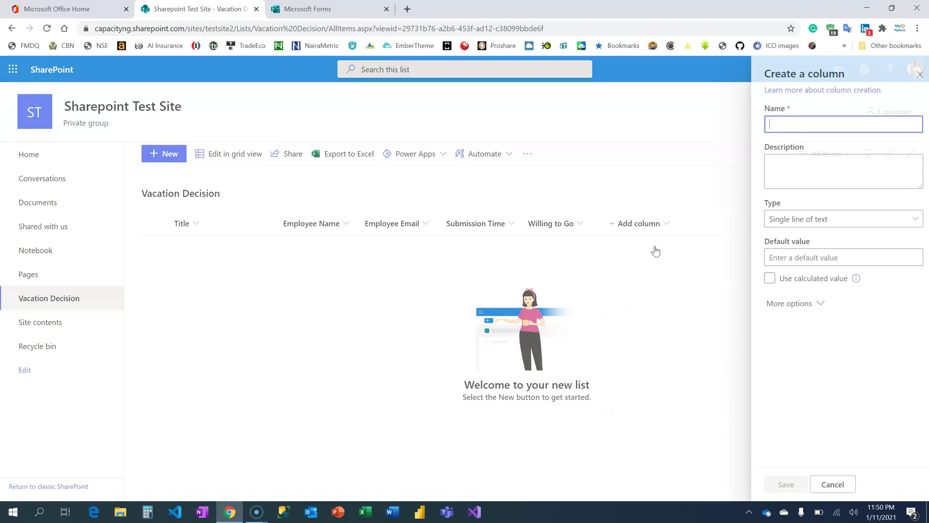
text(Mon)
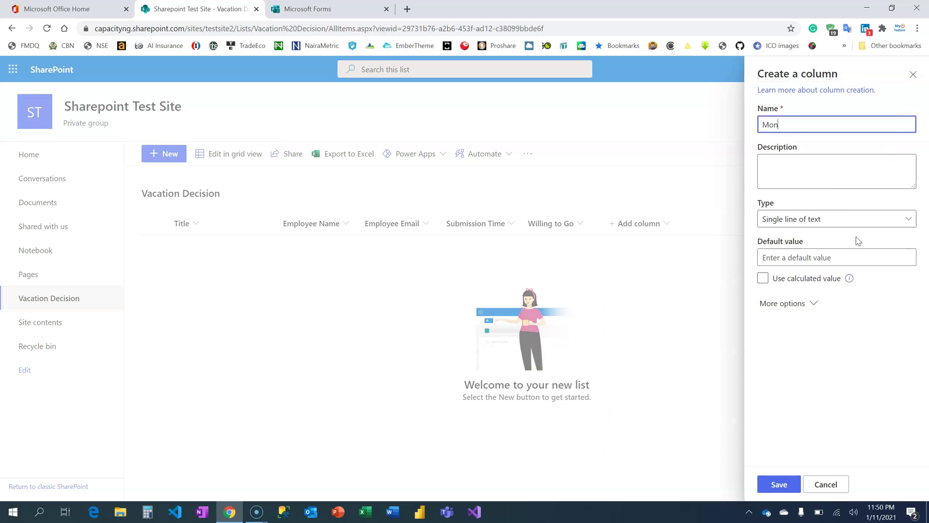
text(thSuitable)
click(844, 166)
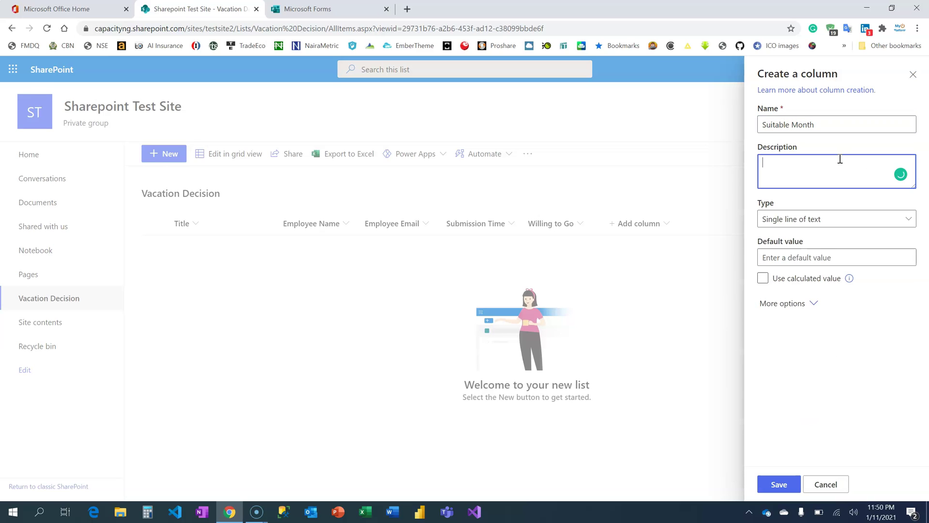
key(ctrl+v)
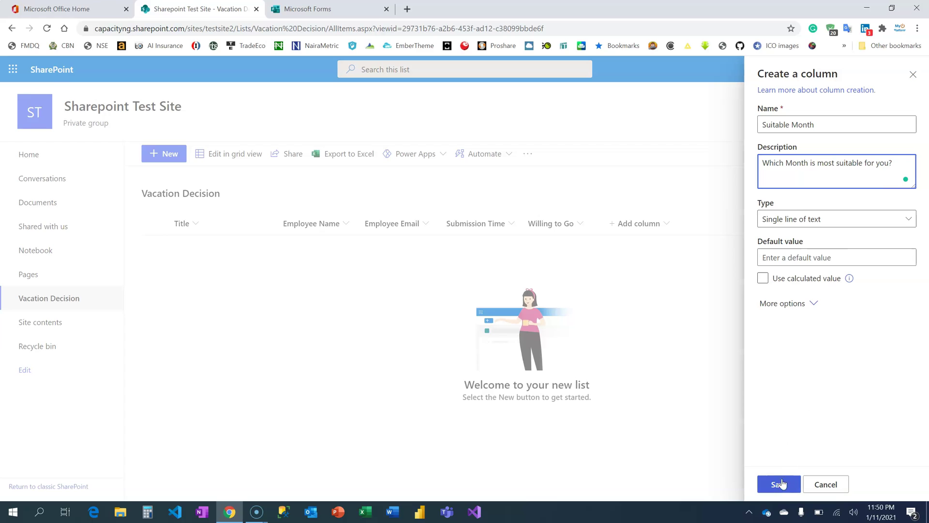
click(776, 483)
Copy question 3's wording about the outing game from the Vacation Decision form.
click(364, 12)
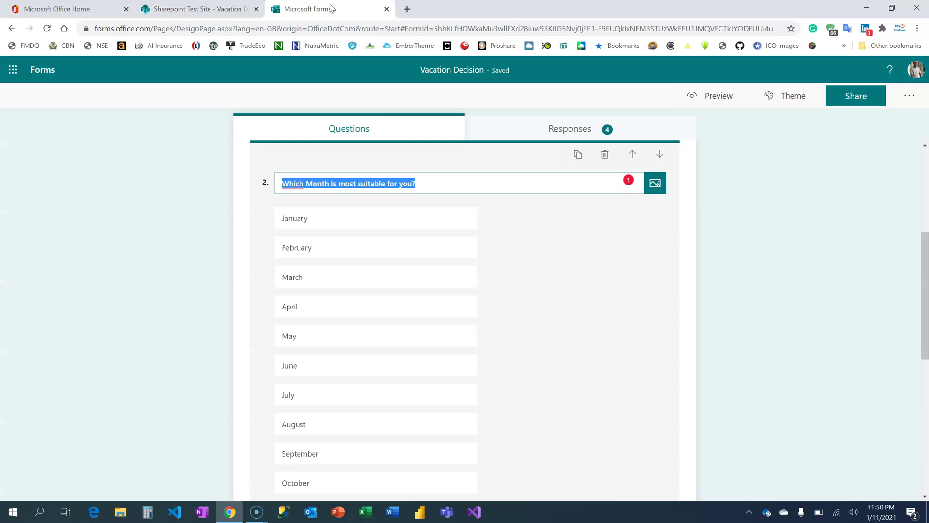
scroll(404, 313, down, 2)
scroll(404, 312, down, 4)
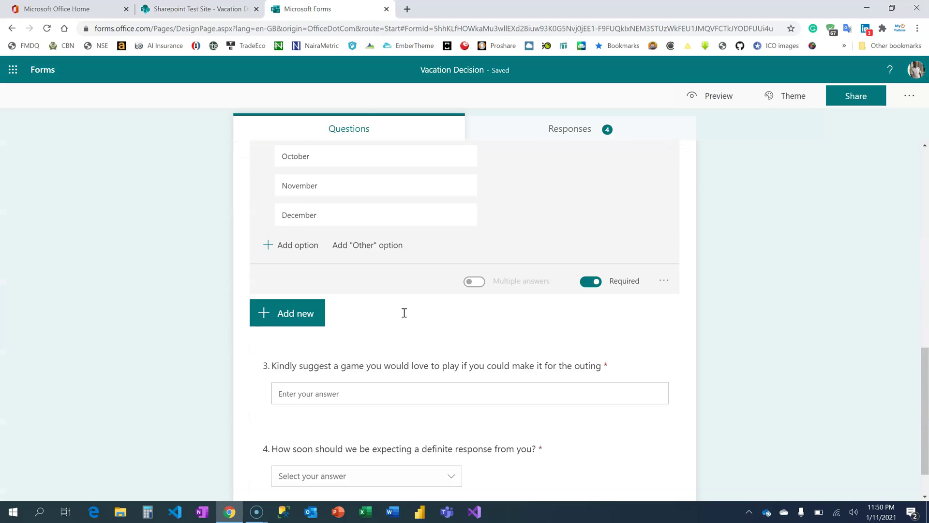
click(424, 370)
key(ctrl+c)
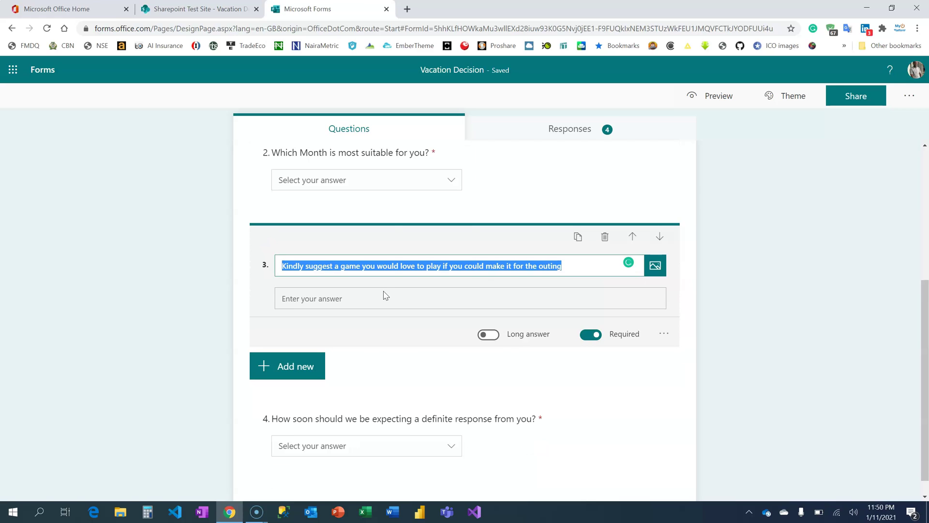
click(199, 9)
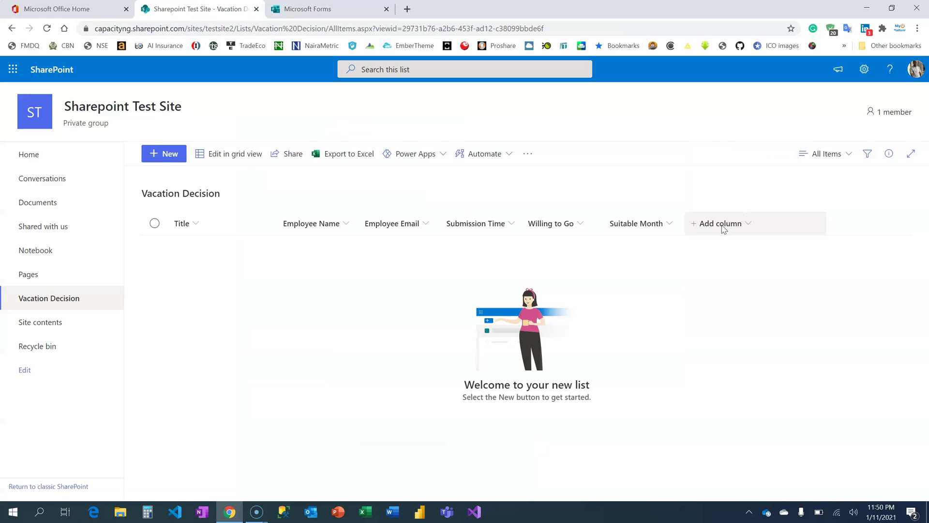
Add a multiple-lines-of-text column 'Game Suggestion' with the game question as its description.
click(722, 225)
click(730, 246)
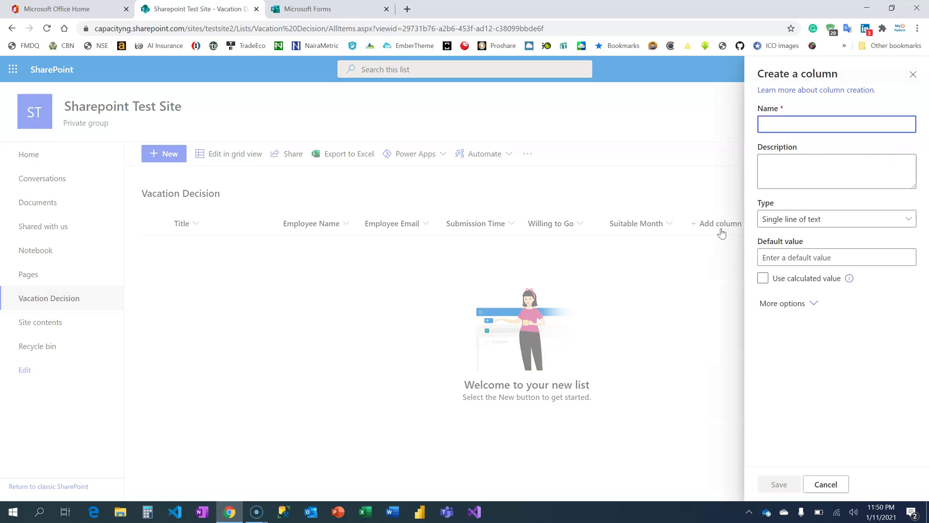
click(721, 232)
click(737, 229)
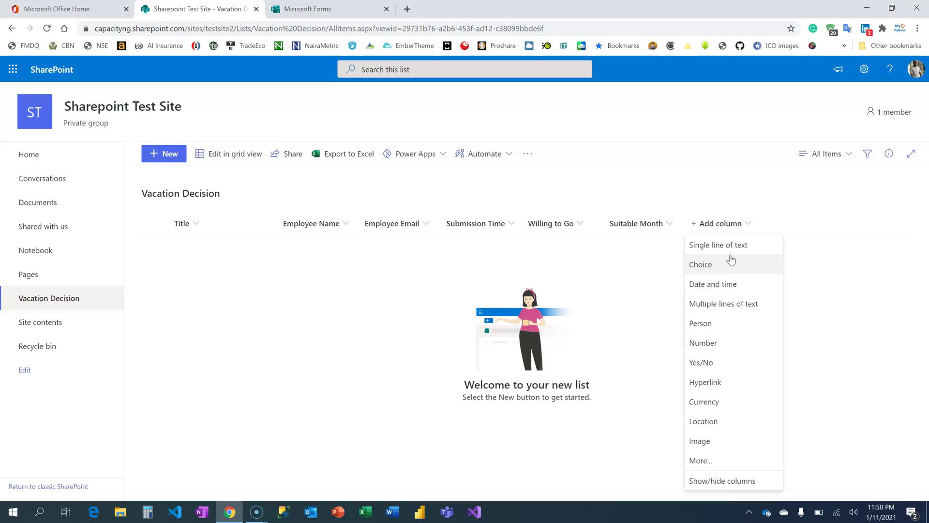
click(732, 305)
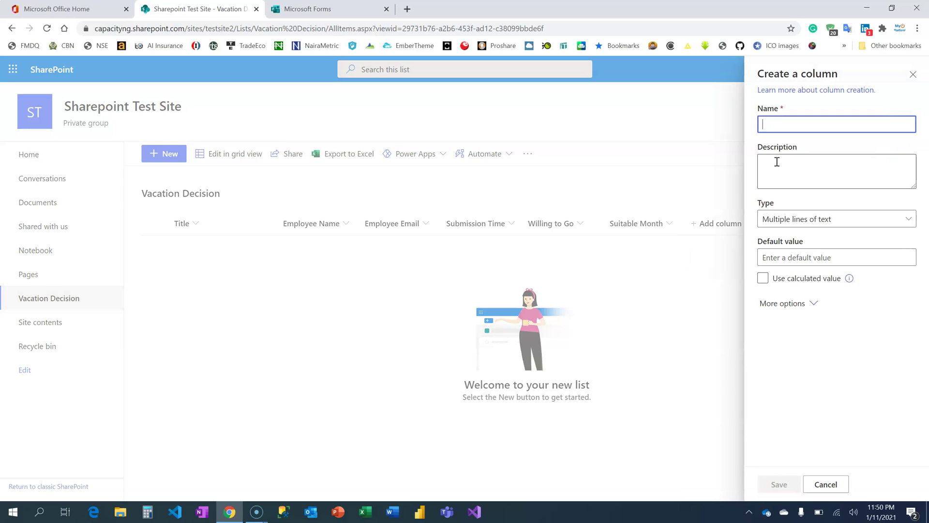
text(Game )
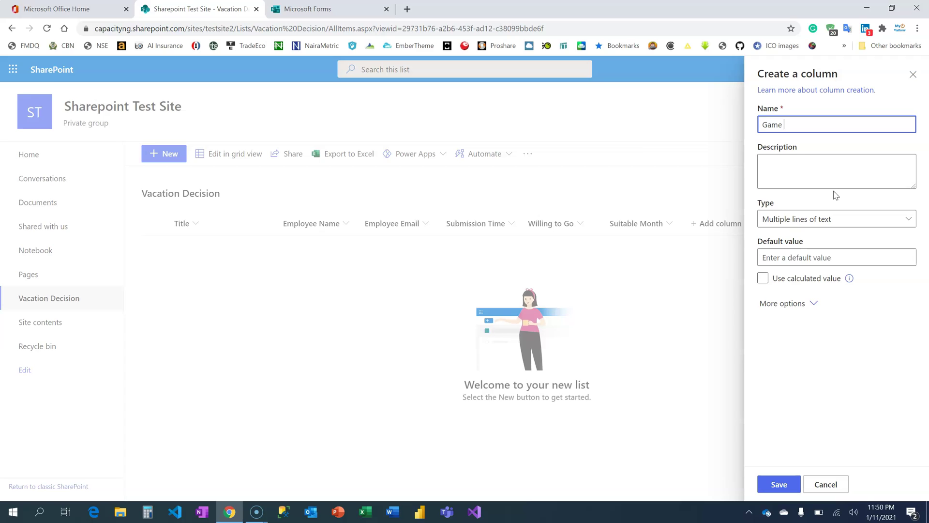
text(Suggestion)
click(805, 163)
key(ctrl+v)
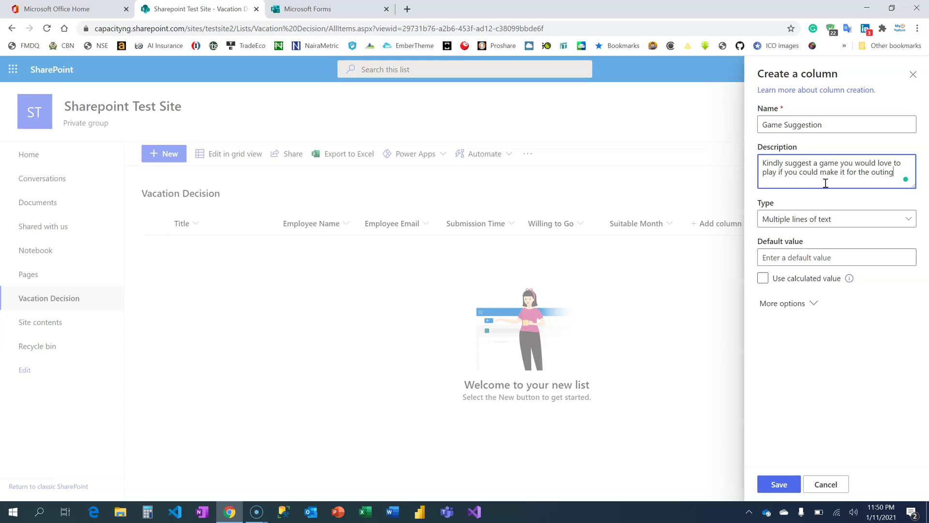
click(777, 484)
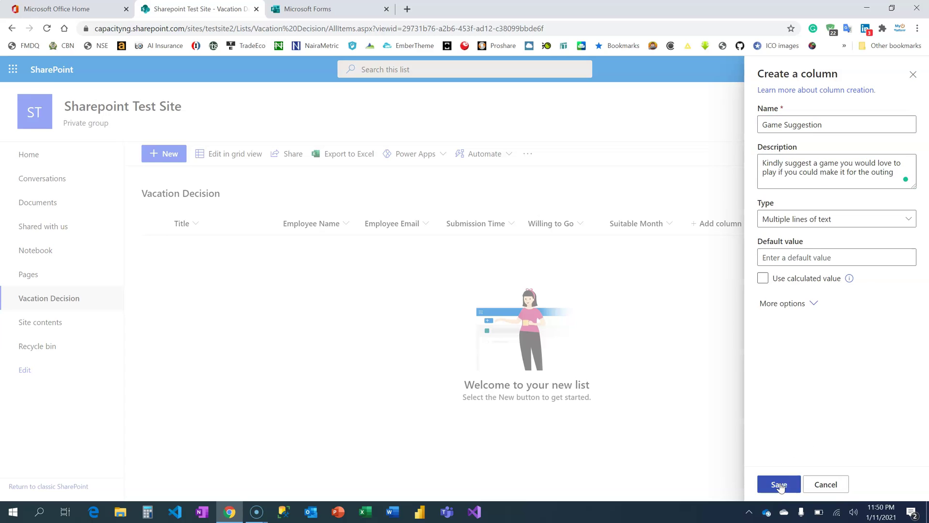
Add text column 'Decision Timeline' described by question 4 about how soon a response is expected.
click(353, 14)
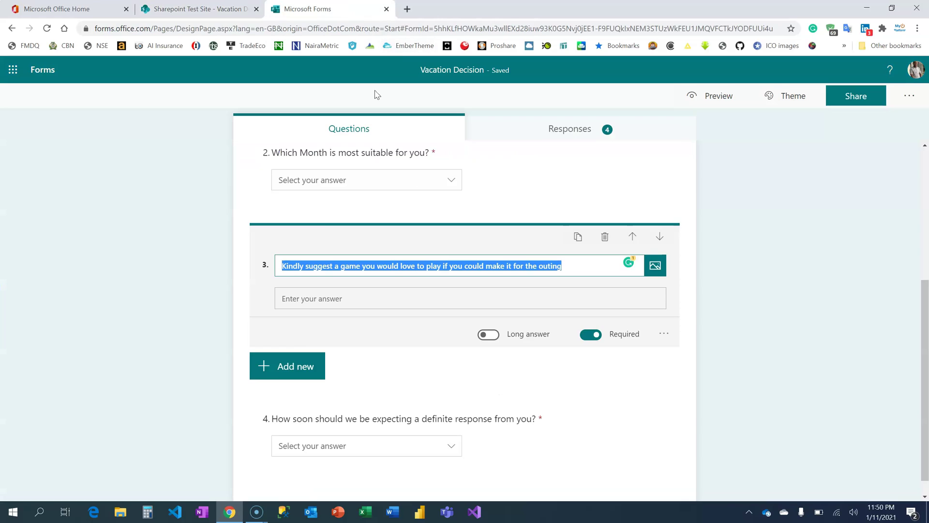
scroll(357, 350, down, 1)
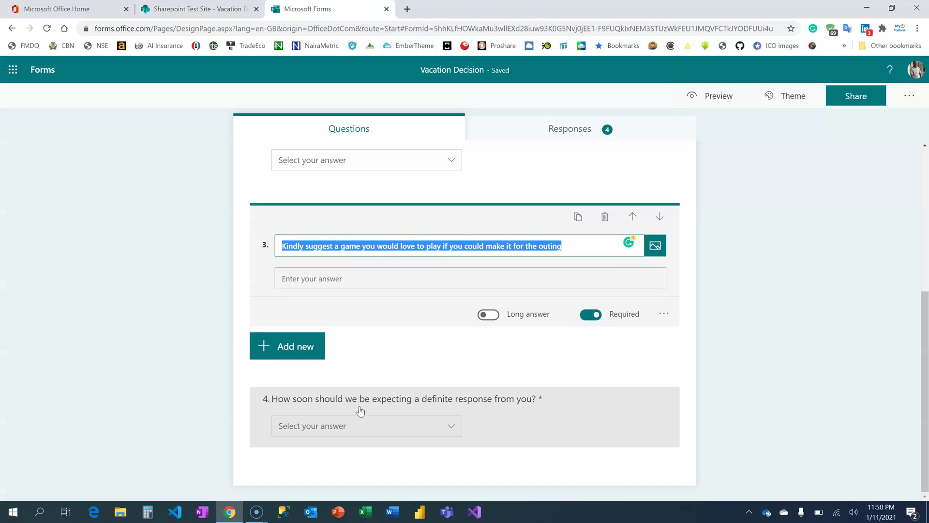
click(416, 411)
key(ctrl+c)
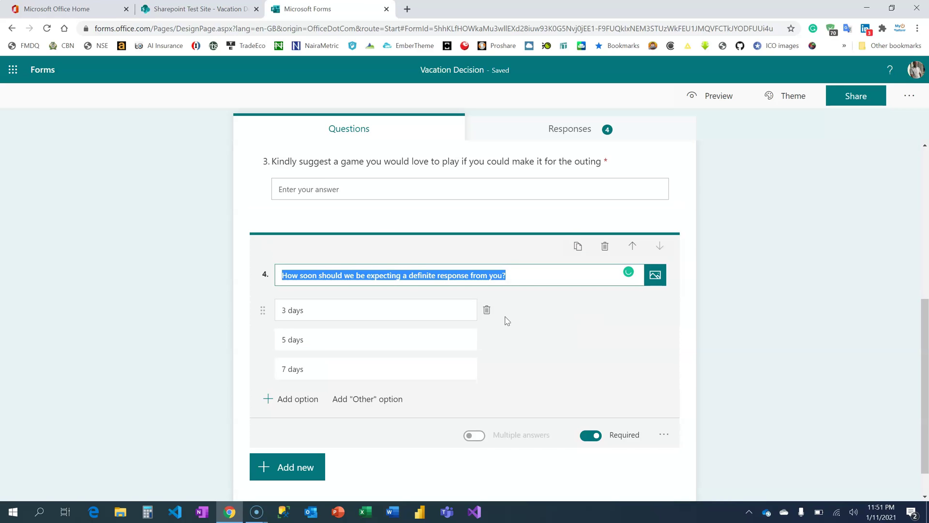
click(196, 10)
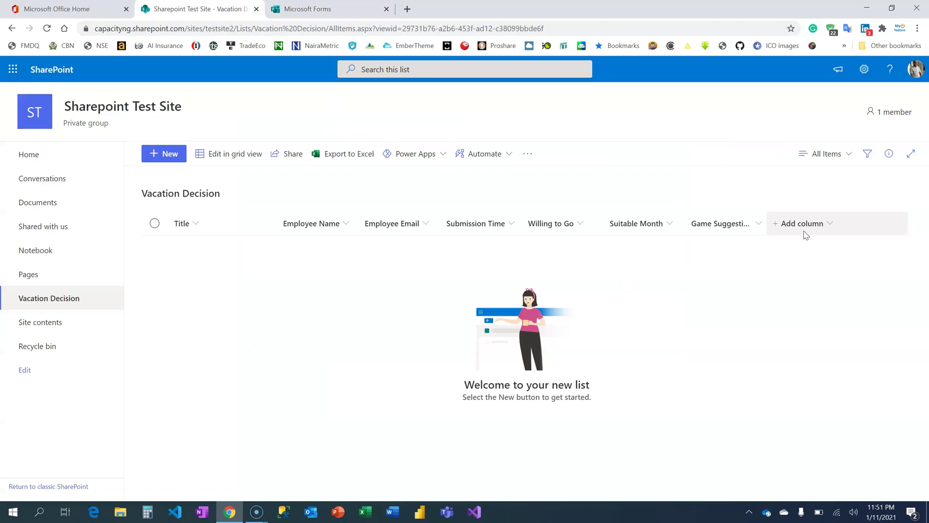
click(816, 224)
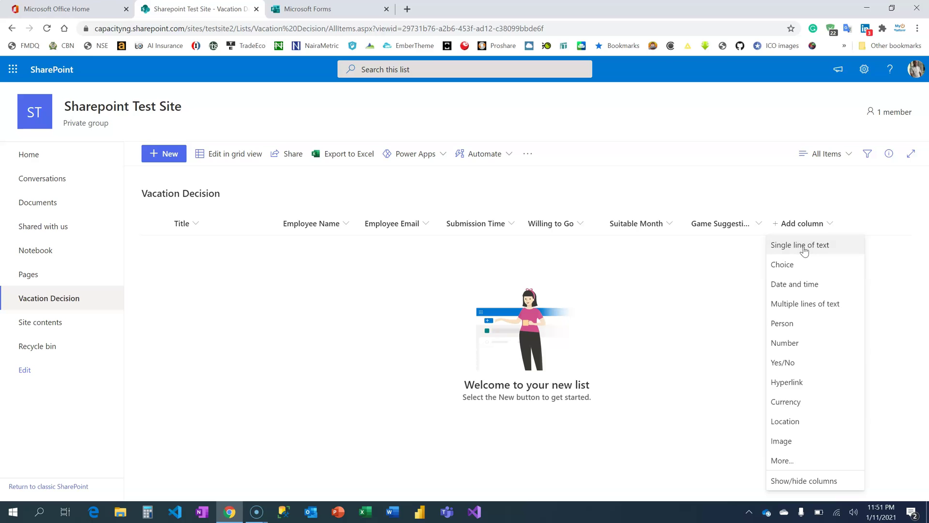
click(804, 248)
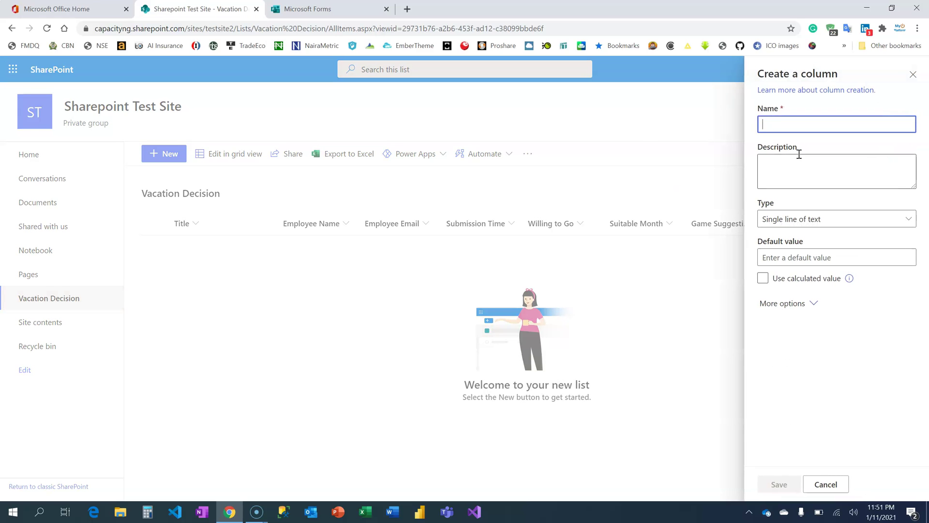
click(829, 179)
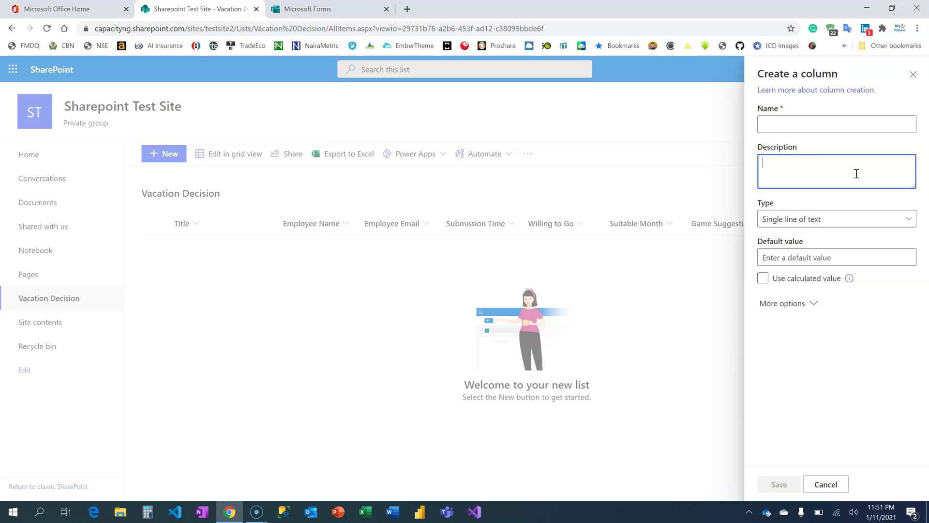
key(ctrl+v)
click(832, 123)
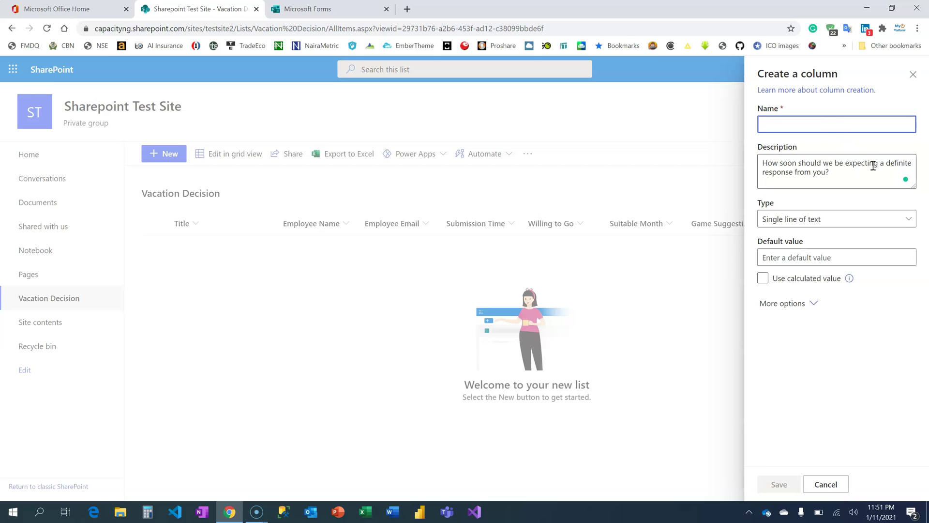
text(Decisio)
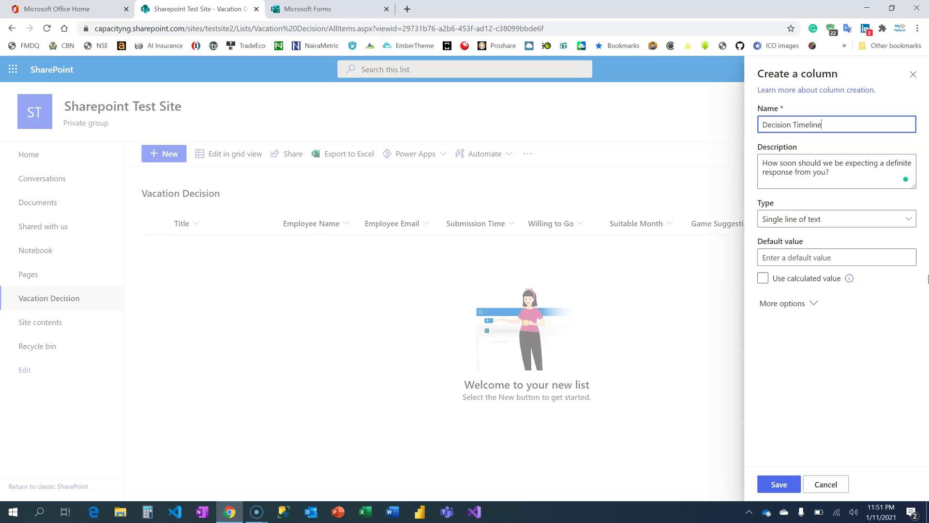
text(n Timeline)
click(777, 484)
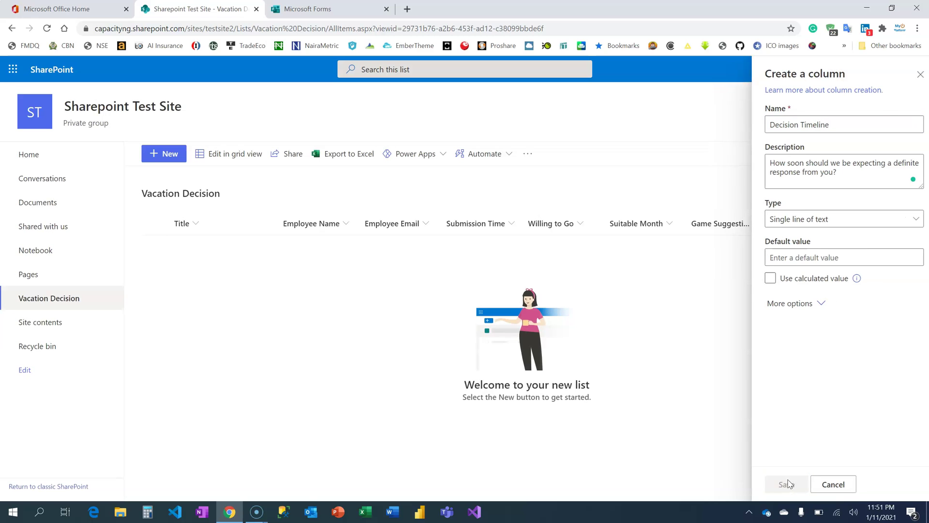